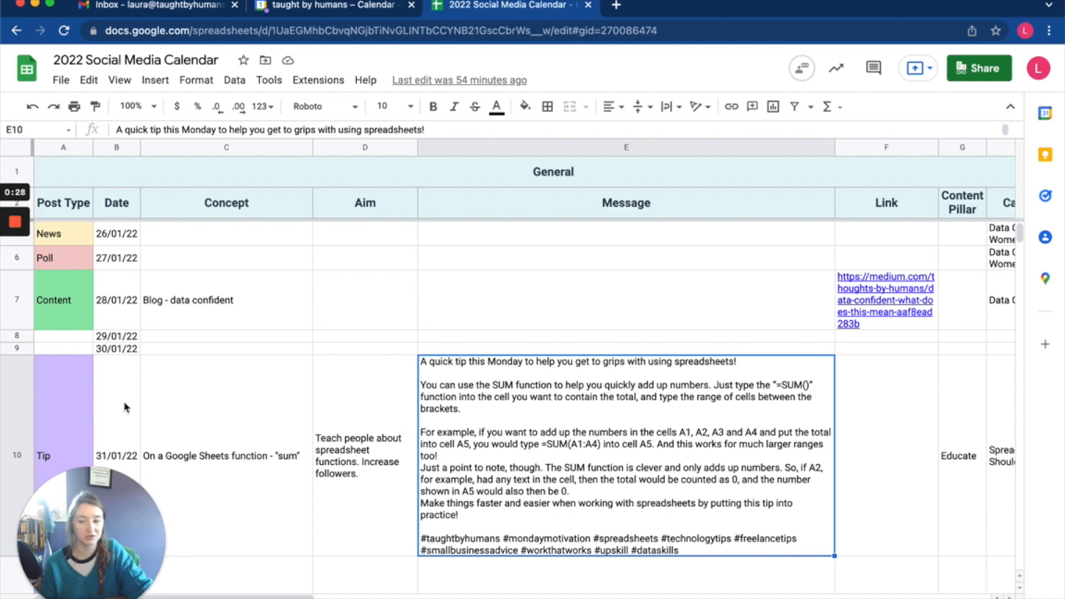
Step: Look through the calendar's scheduled post rows and read the message of the Ada's List Event Post
scroll(584, 377, down, 5)
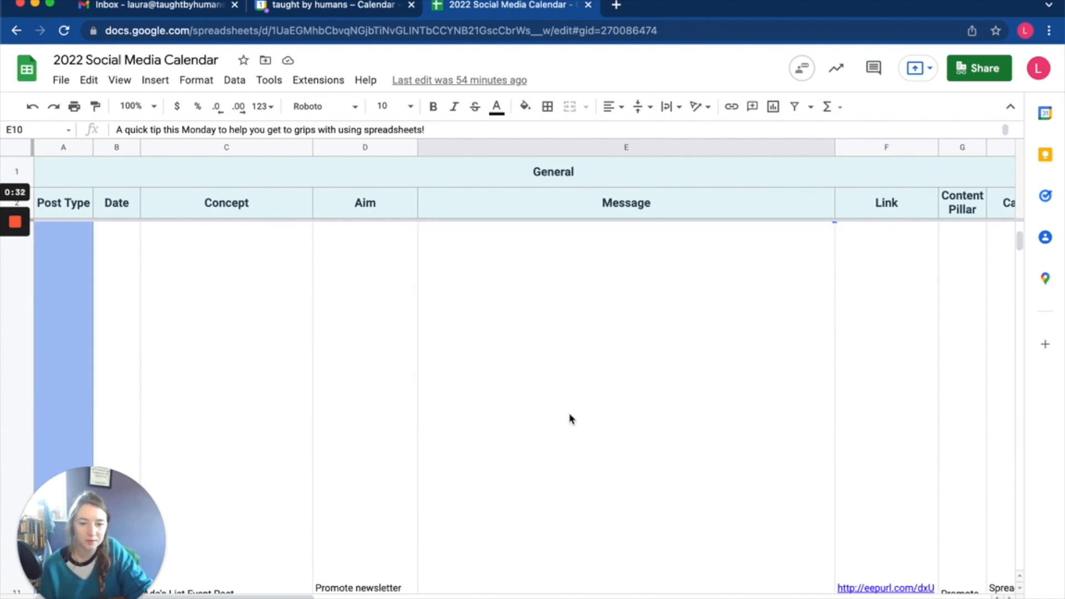
scroll(572, 419, down, 3)
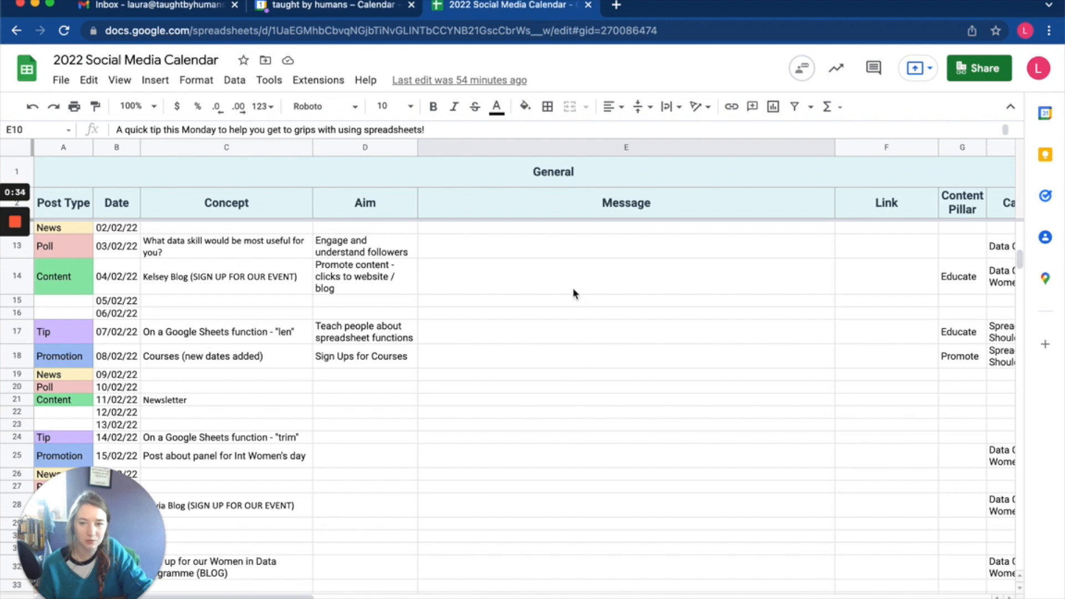
scroll(583, 338, up, 5)
scroll(595, 352, down, 8)
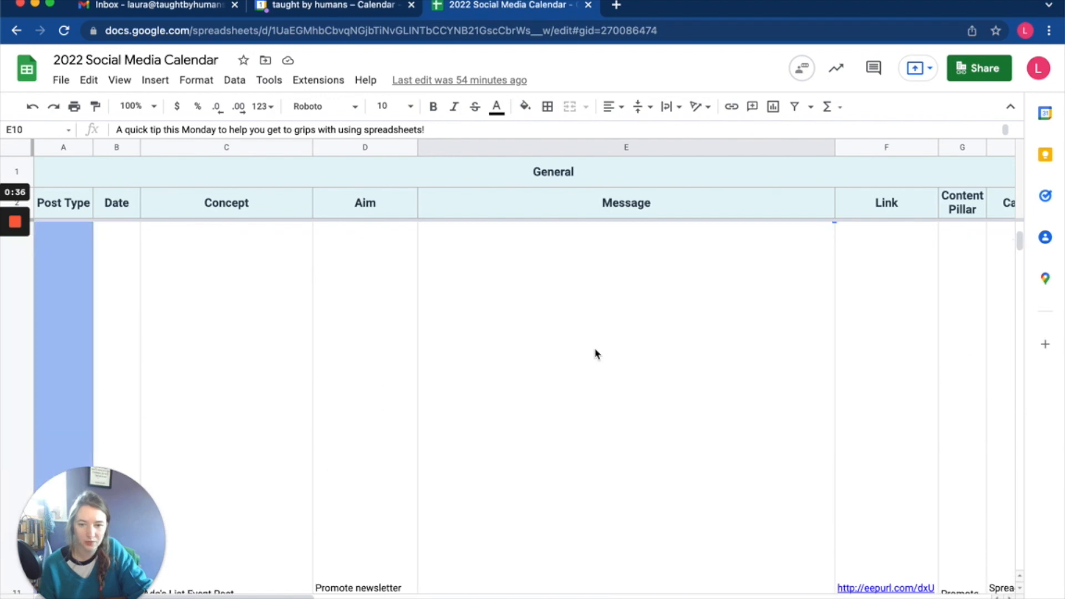
scroll(594, 354, up, 5)
click(662, 347)
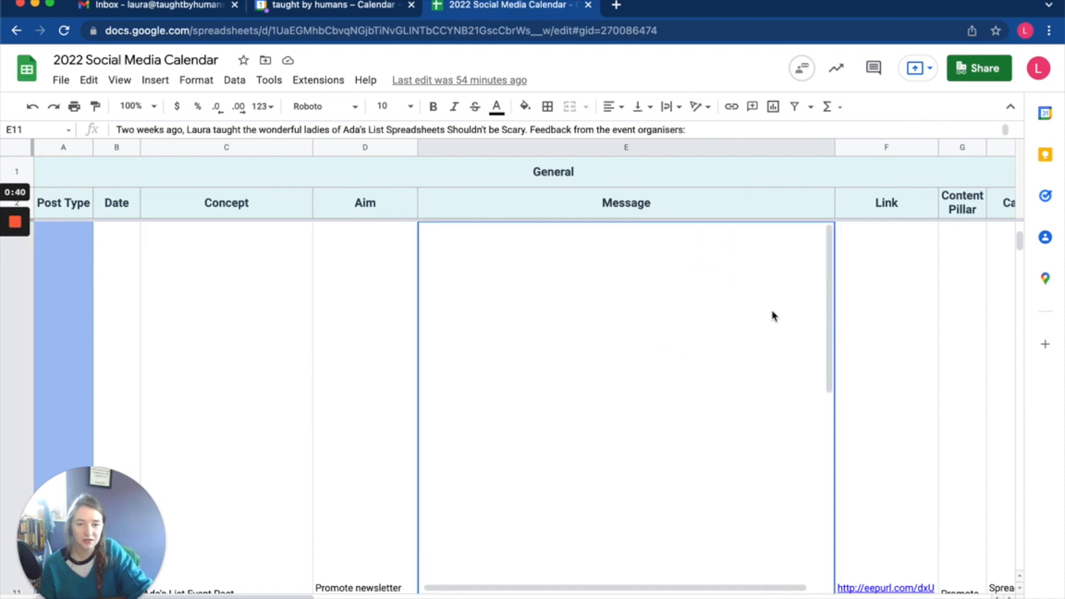
drag(830, 239, 828, 553)
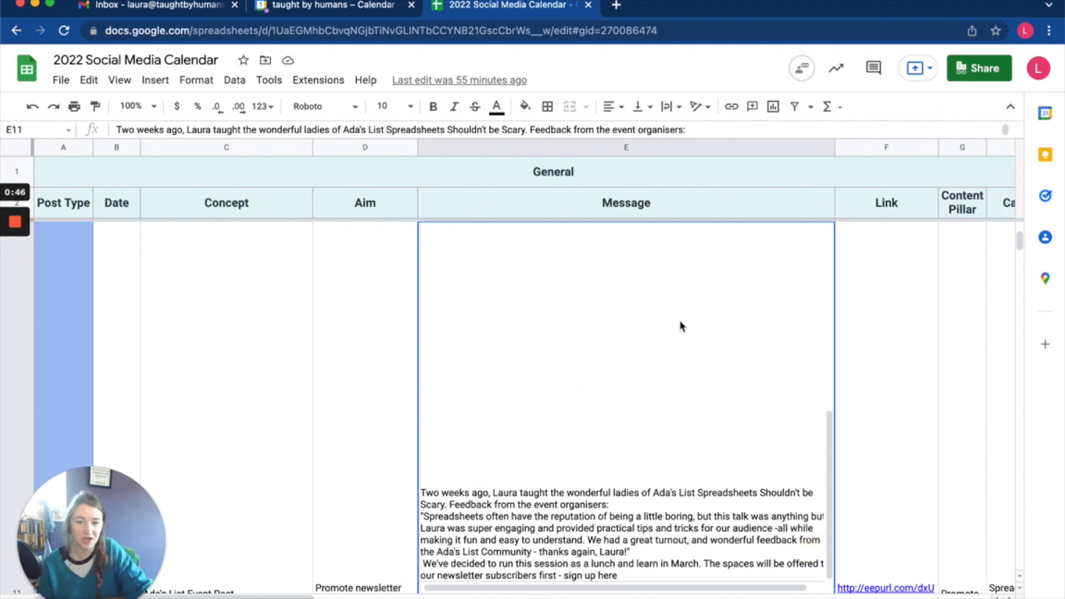
click(701, 373)
click(306, 373)
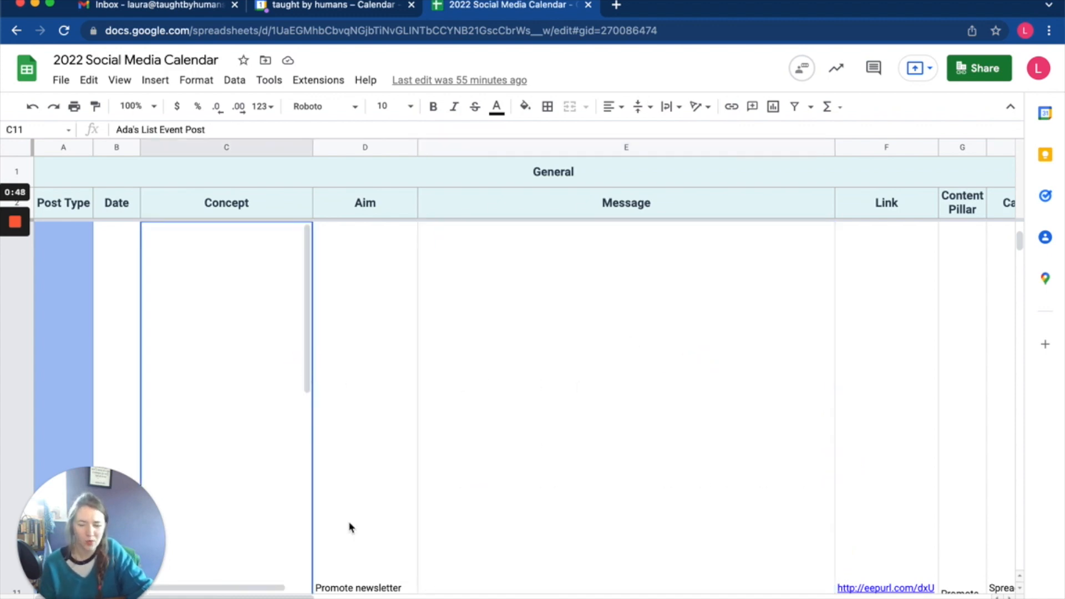
Step: Widen the Instagram Full Text column (P) to more than three times its width so the Ada's List post is easier to read
drag(302, 588, 856, 598)
click(438, 277)
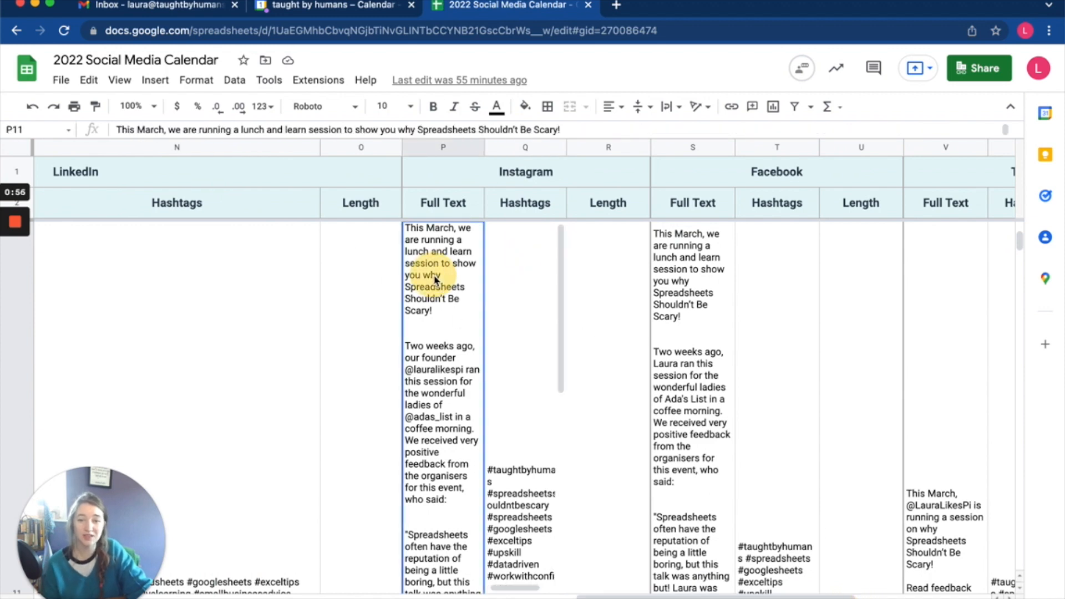
scroll(468, 440, down, 5)
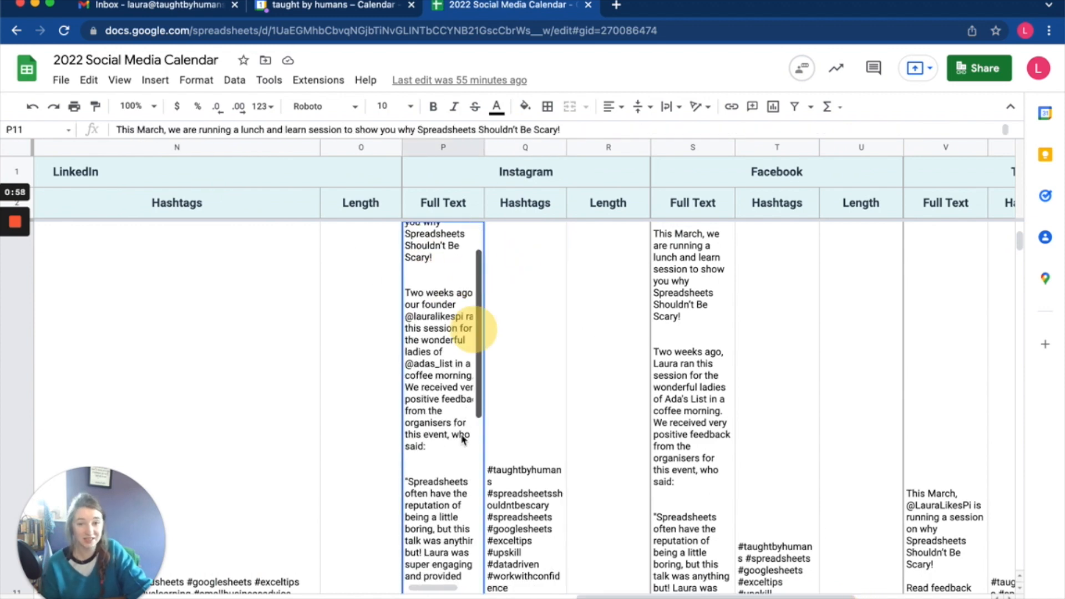
scroll(455, 391, up, 5)
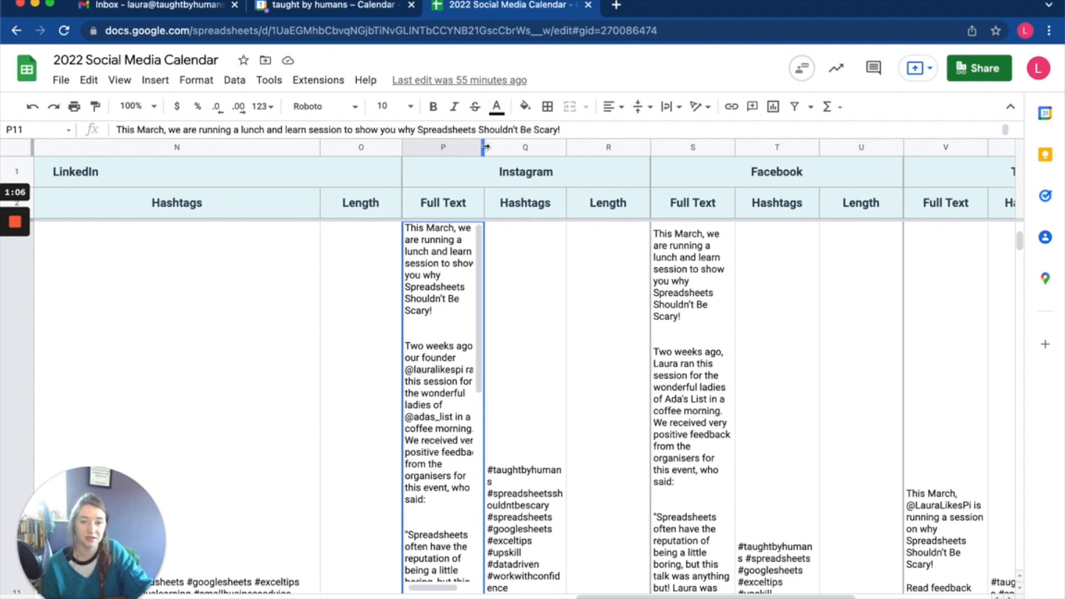
drag(483, 147, 701, 140)
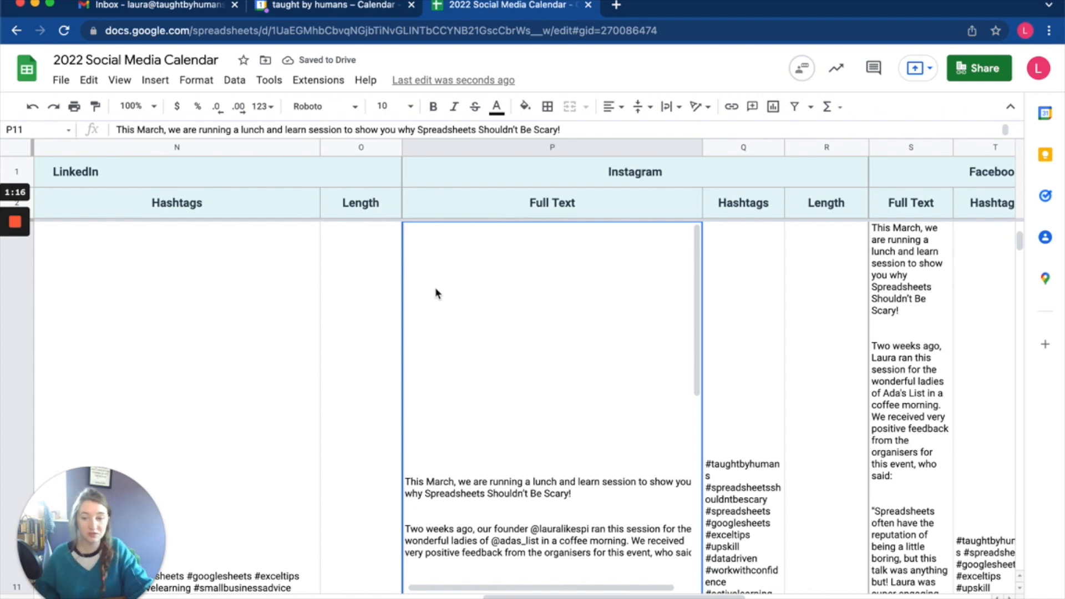
Step: Resize columns N, P and S together so the LinkedIn Hashtags, Instagram Full Text and Facebook Full Text columns share one width
click(178, 147)
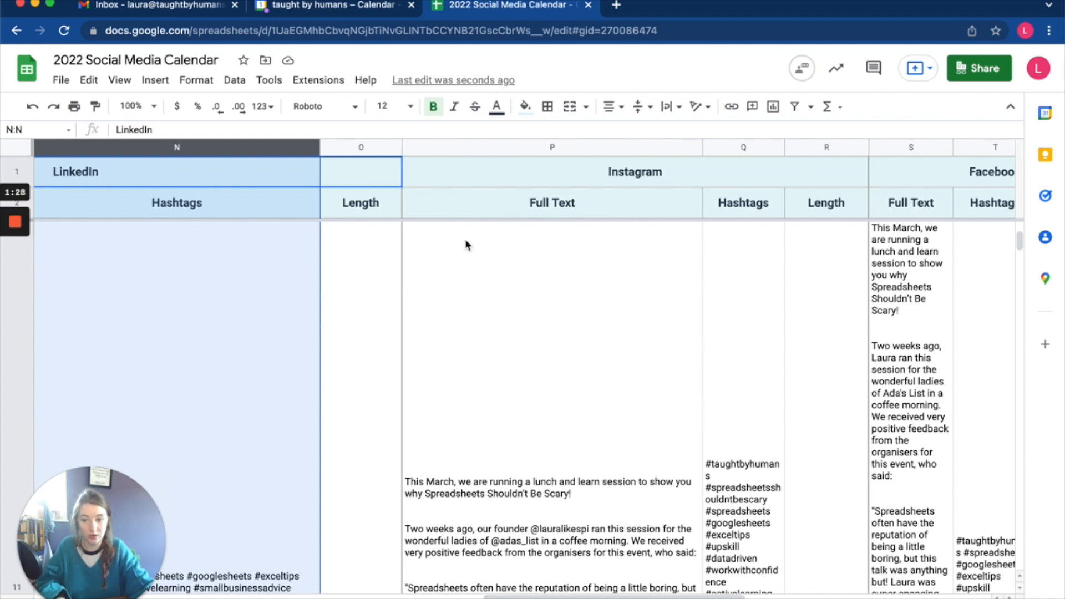
click(630, 145)
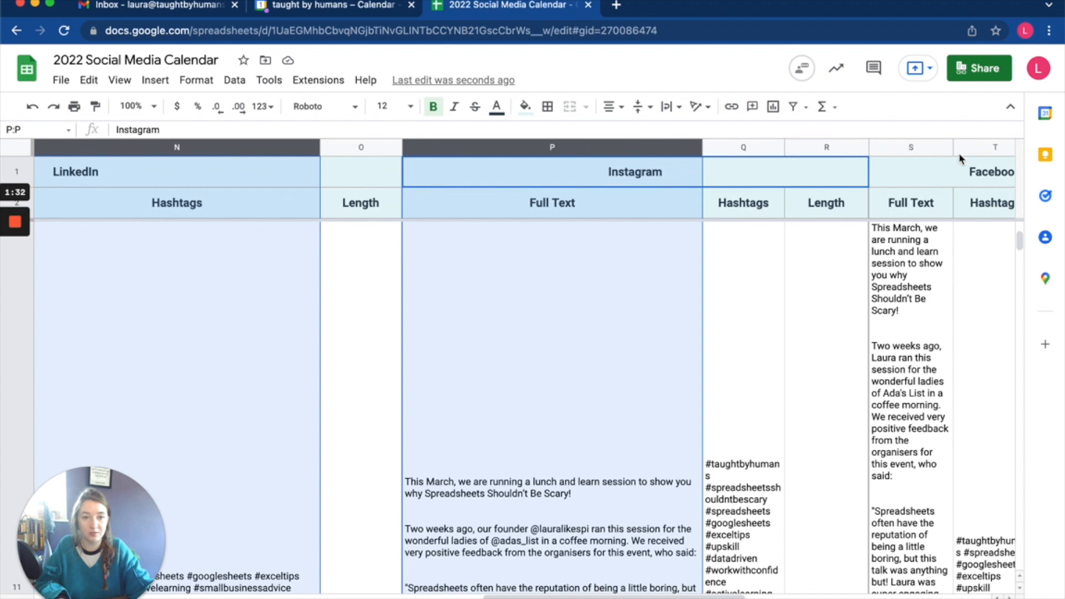
click(908, 147)
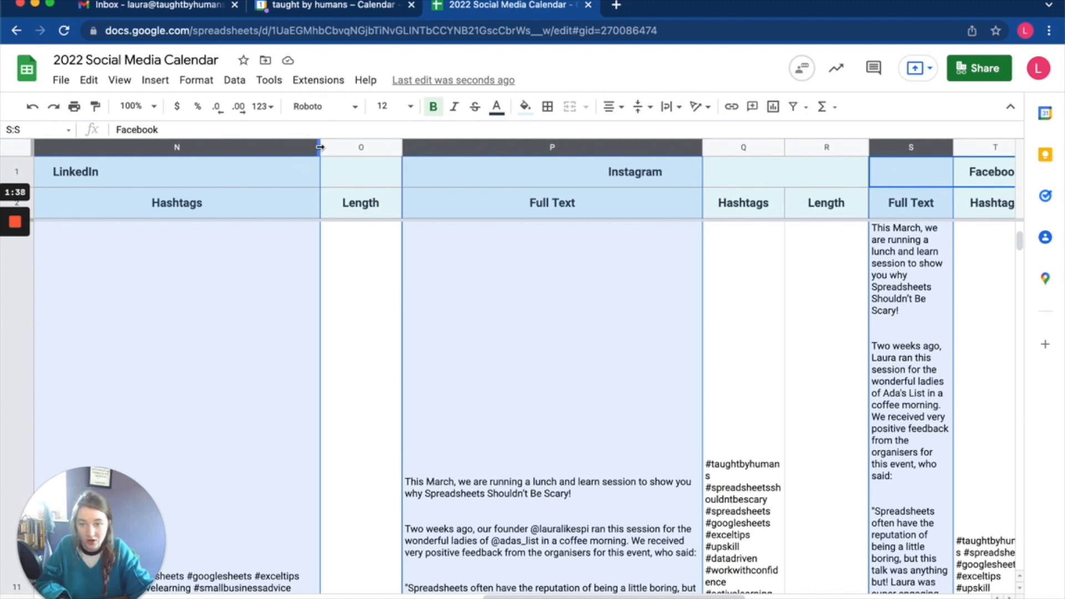
drag(320, 147, 325, 147)
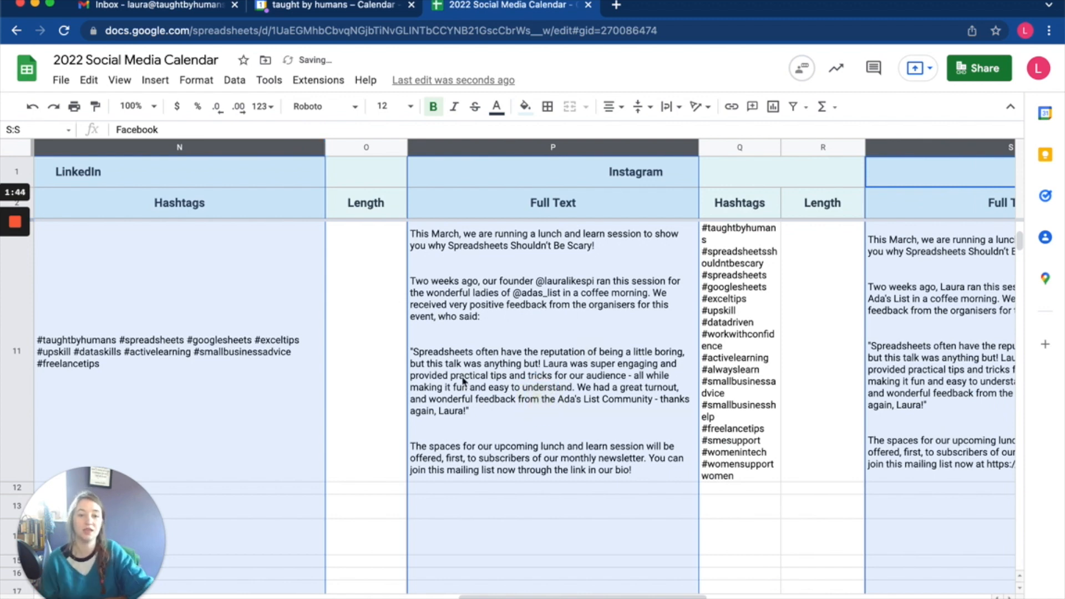
click(541, 403)
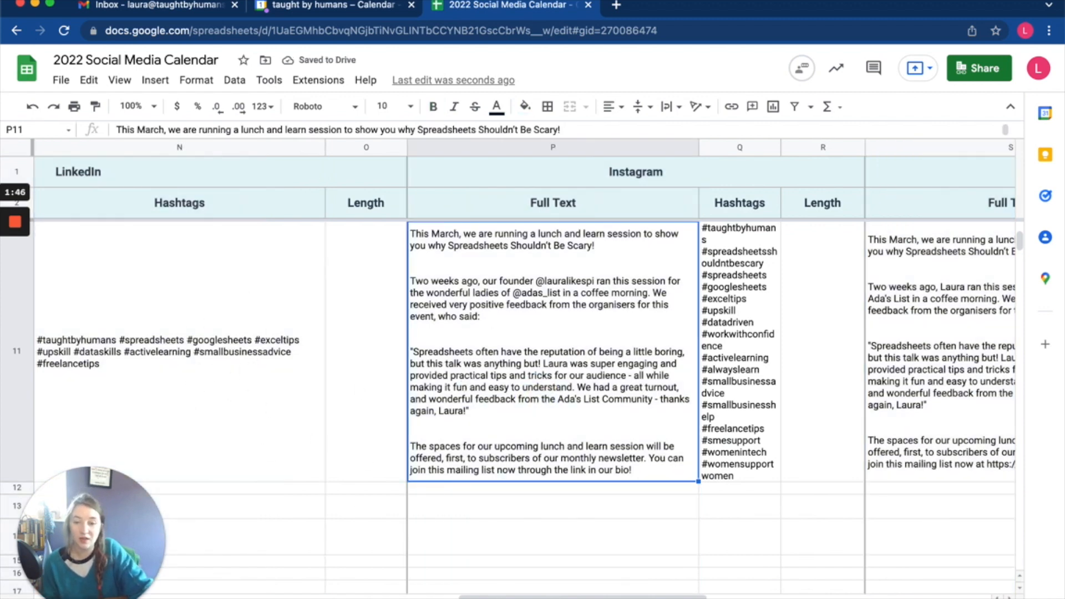
Step: Widen the Instagram Hashtags column (Q) to roughly twice its width
click(522, 593)
drag(521, 594, 615, 597)
drag(407, 144, 484, 144)
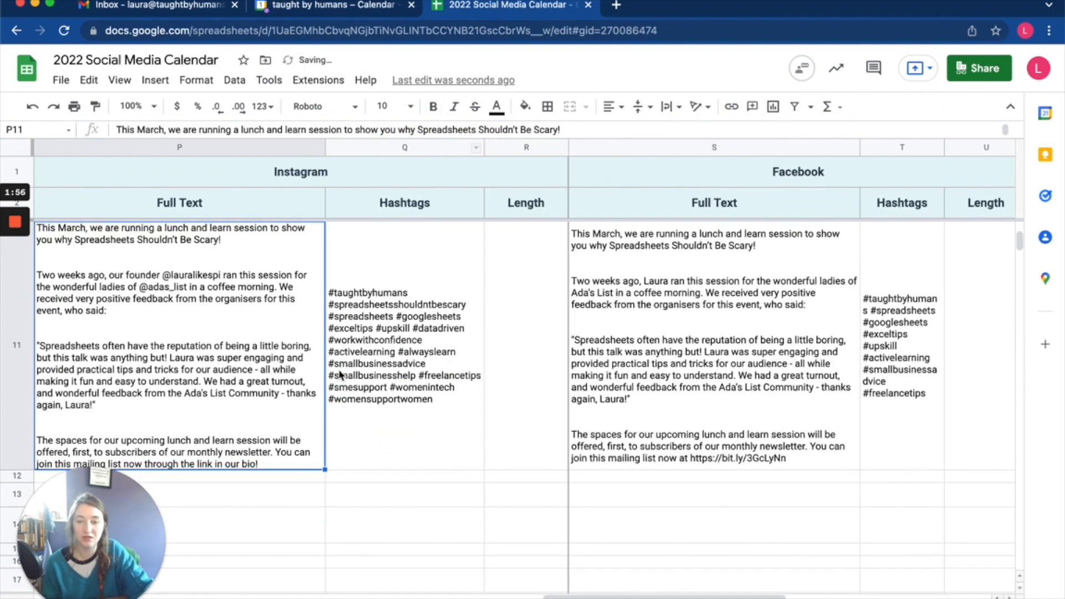
Step: Widen the Twitter Full Text column (V) slightly and return to the General columns
drag(671, 596, 847, 595)
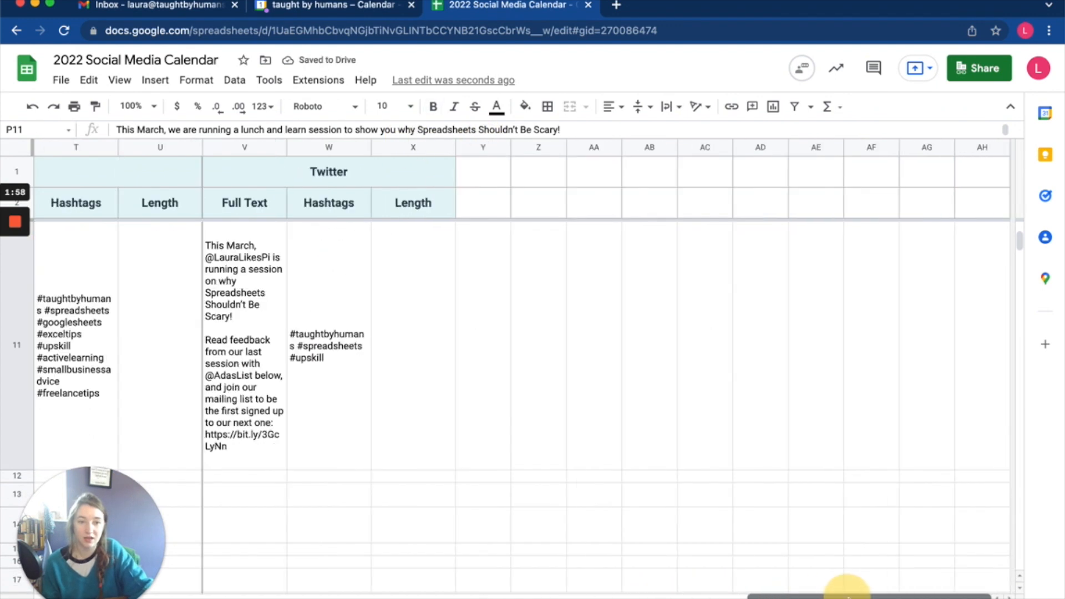
drag(286, 145, 325, 143)
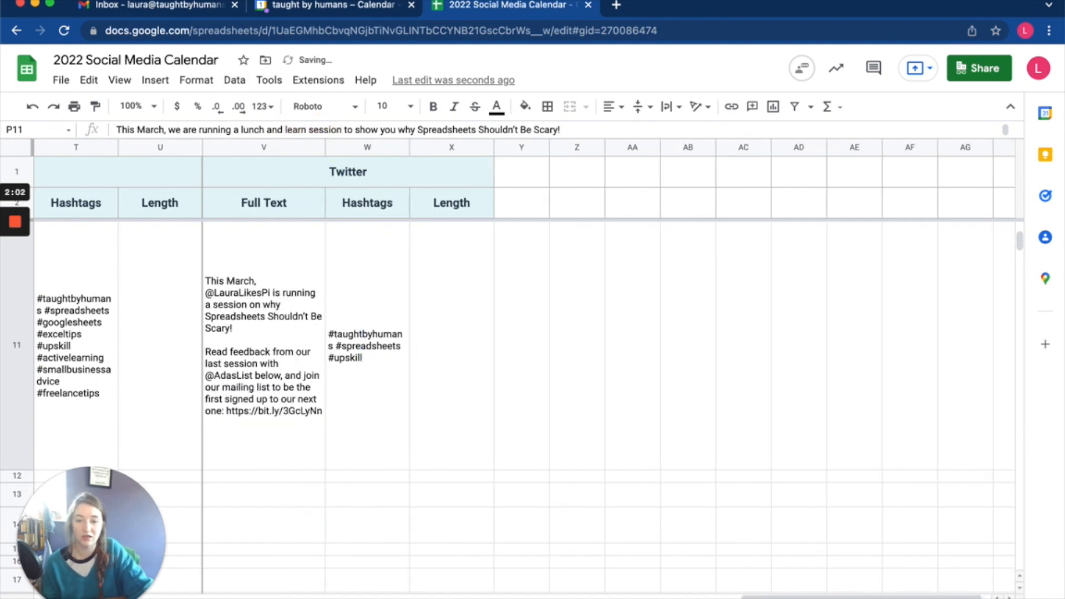
drag(860, 596, 3, 584)
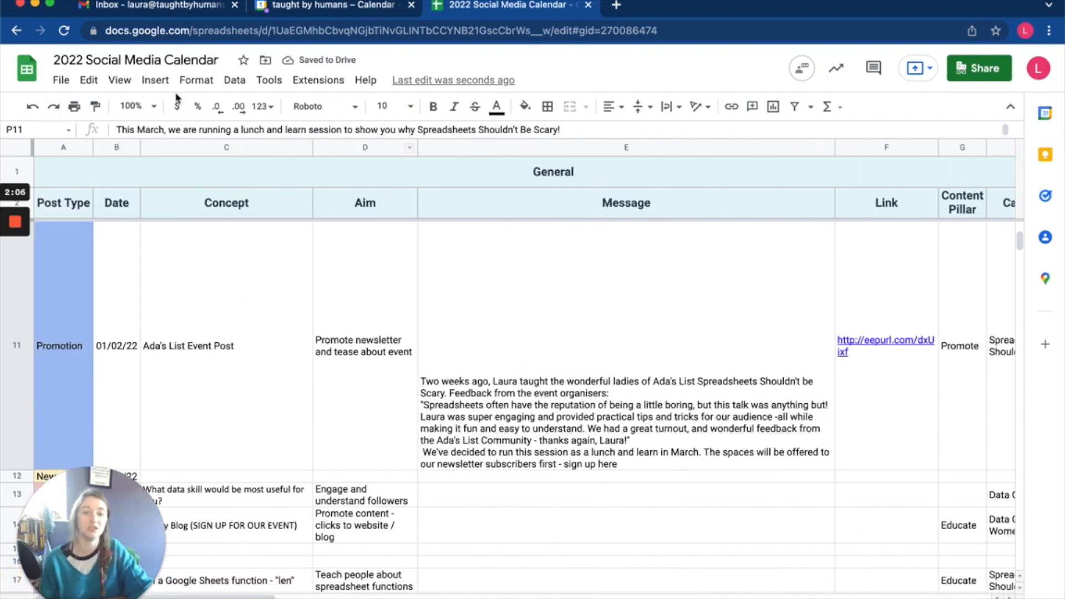
Step: Left-align the contents of every cell in the sheet
click(15, 151)
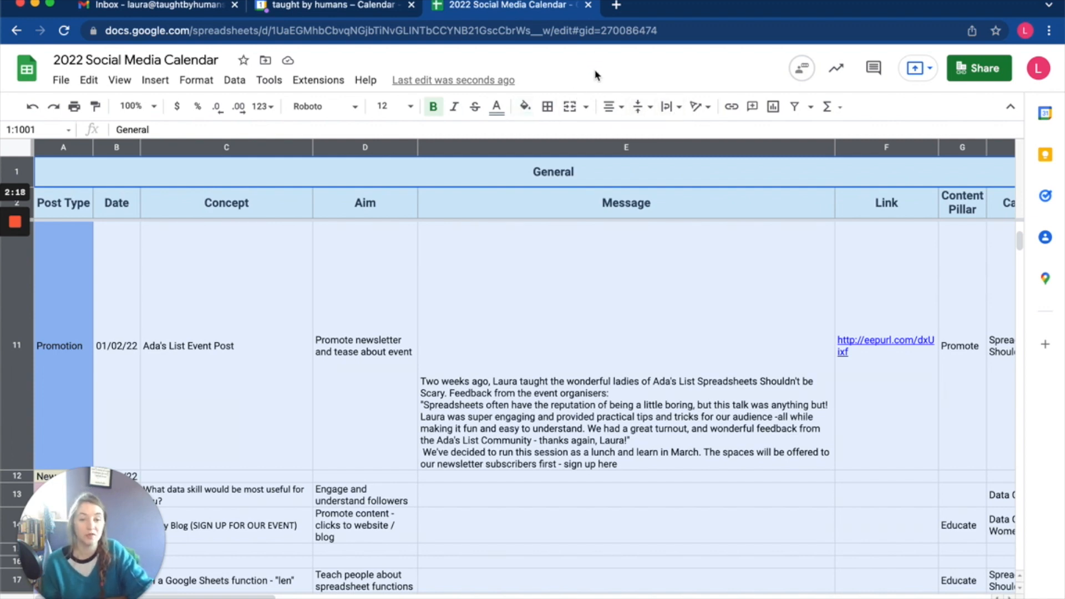
click(617, 108)
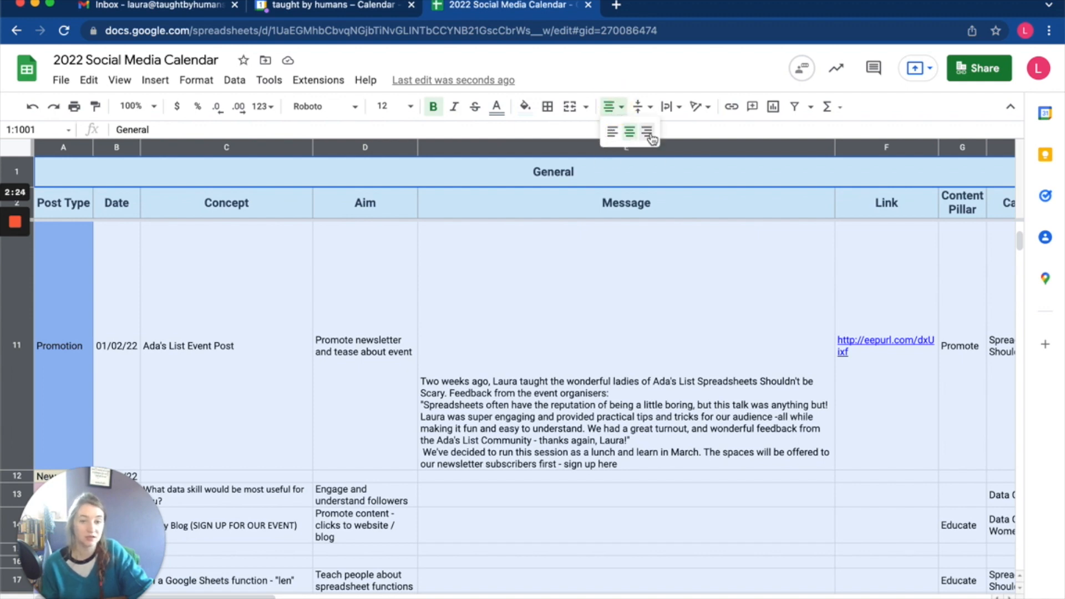
click(611, 134)
Step: Centre the whole sheet's contents horizontally as a trial, and restore the left alignment
click(612, 107)
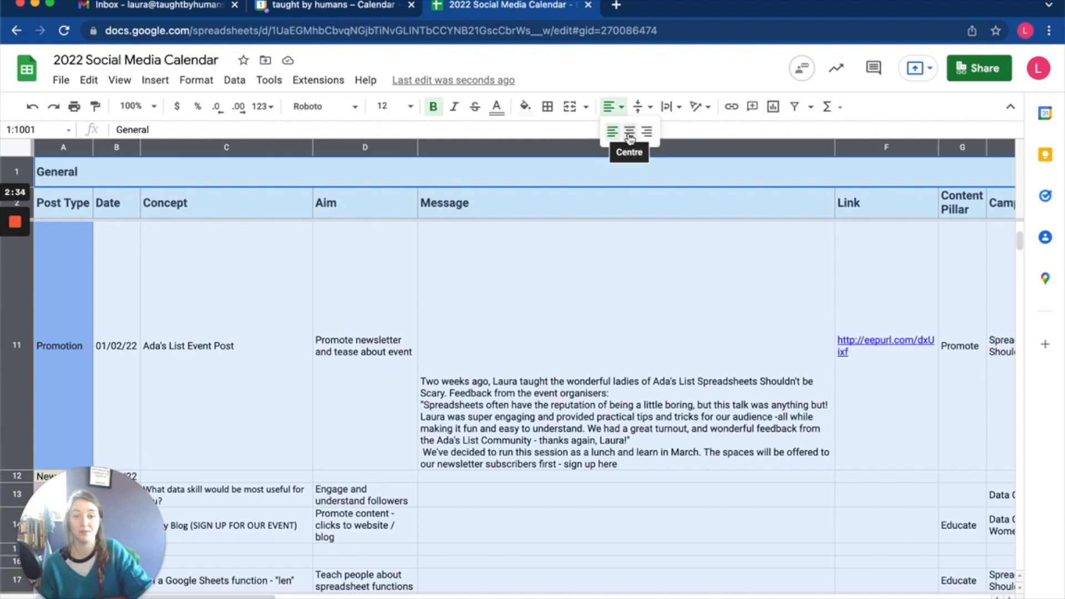
click(629, 132)
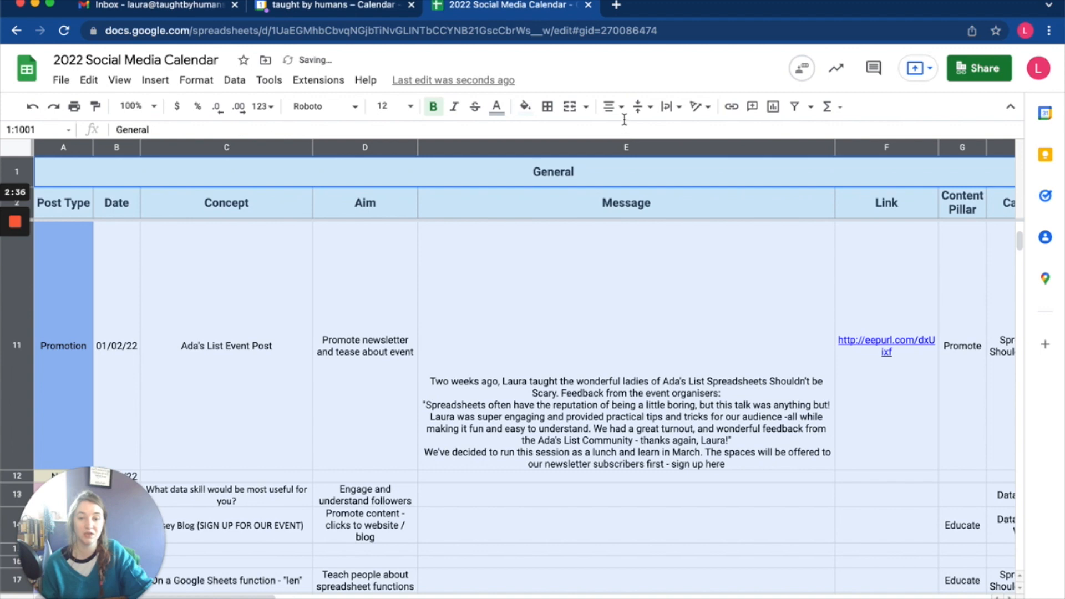
click(613, 115)
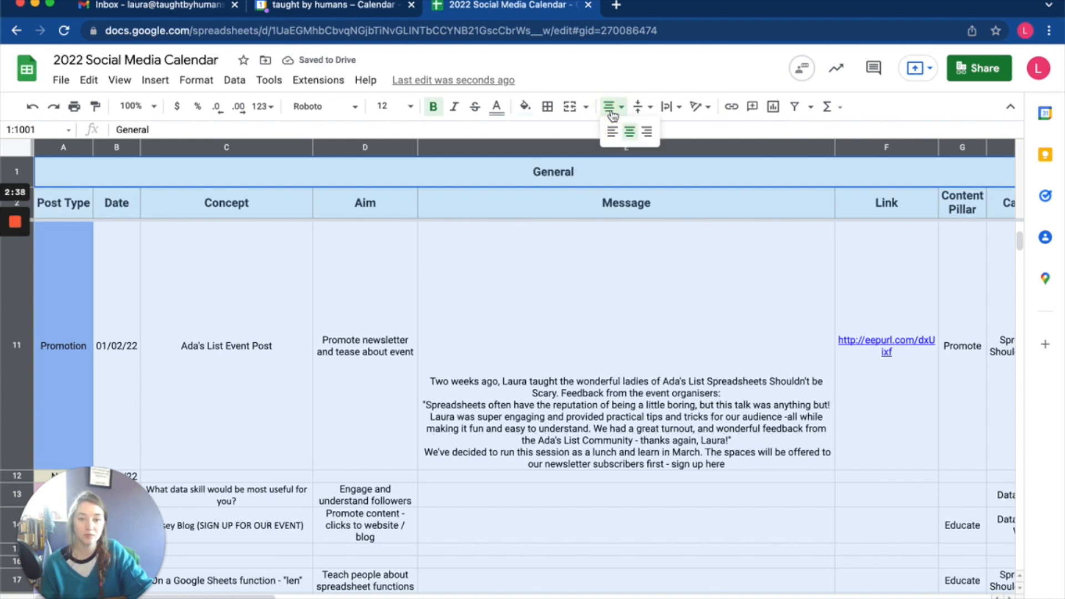
click(612, 132)
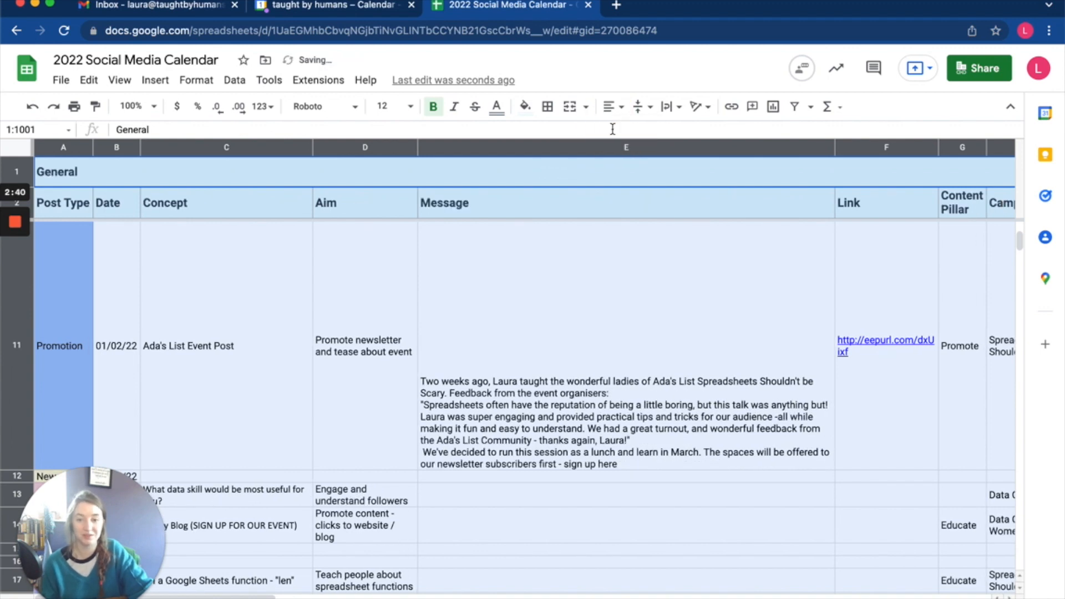
Step: Try top and bottom vertical alignment on the whole sheet, and settle on middle alignment
click(644, 106)
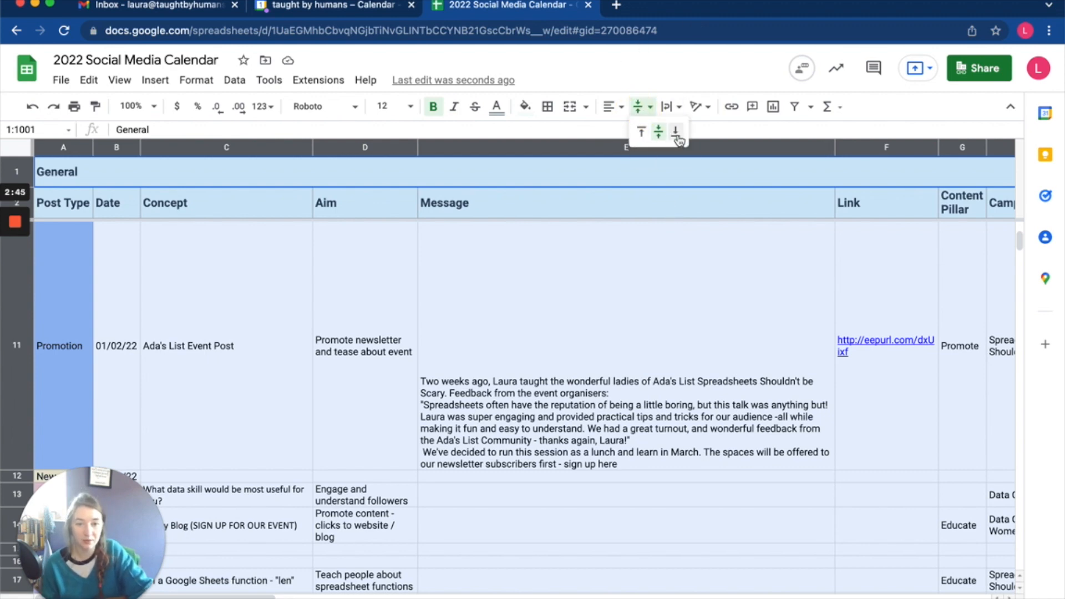
click(642, 132)
click(643, 107)
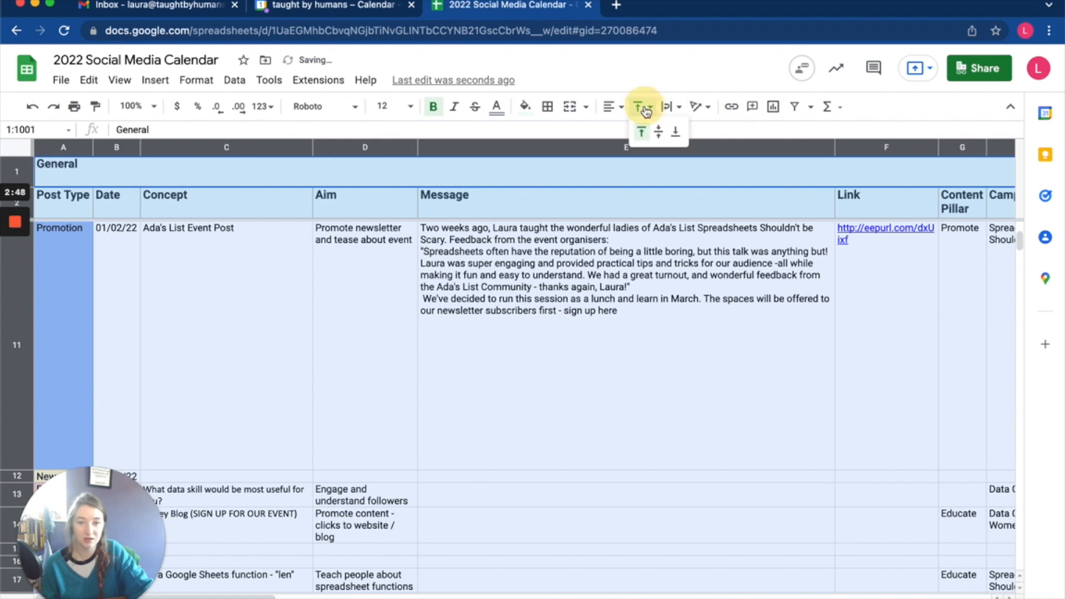
click(674, 132)
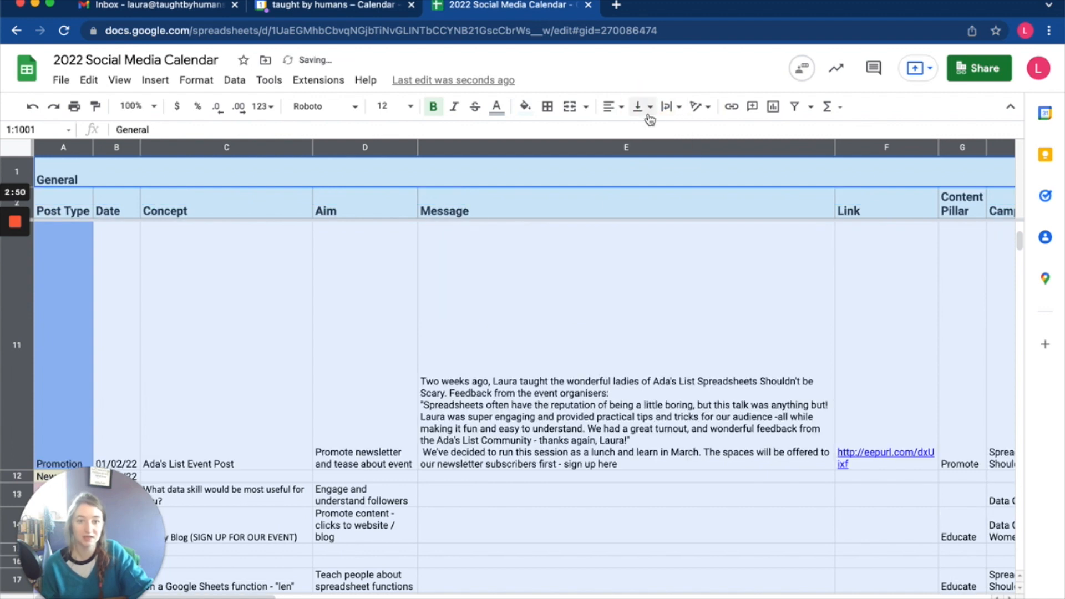
click(646, 106)
click(659, 132)
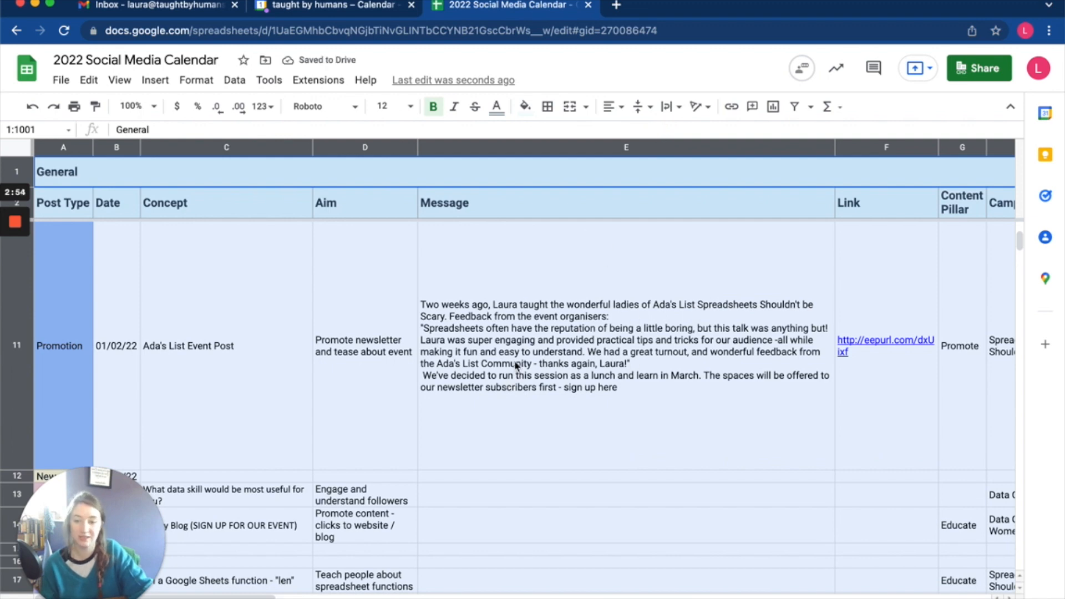
Step: Apply the Wrap text wrapping option to the whole sheet and select the Ada's List message cell E11
click(670, 108)
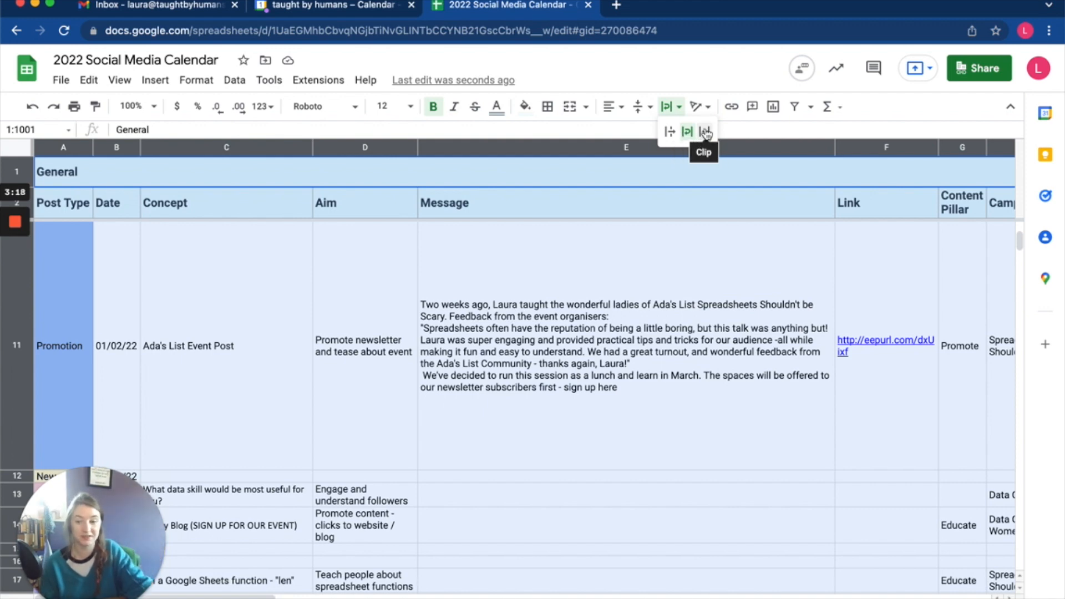
click(687, 132)
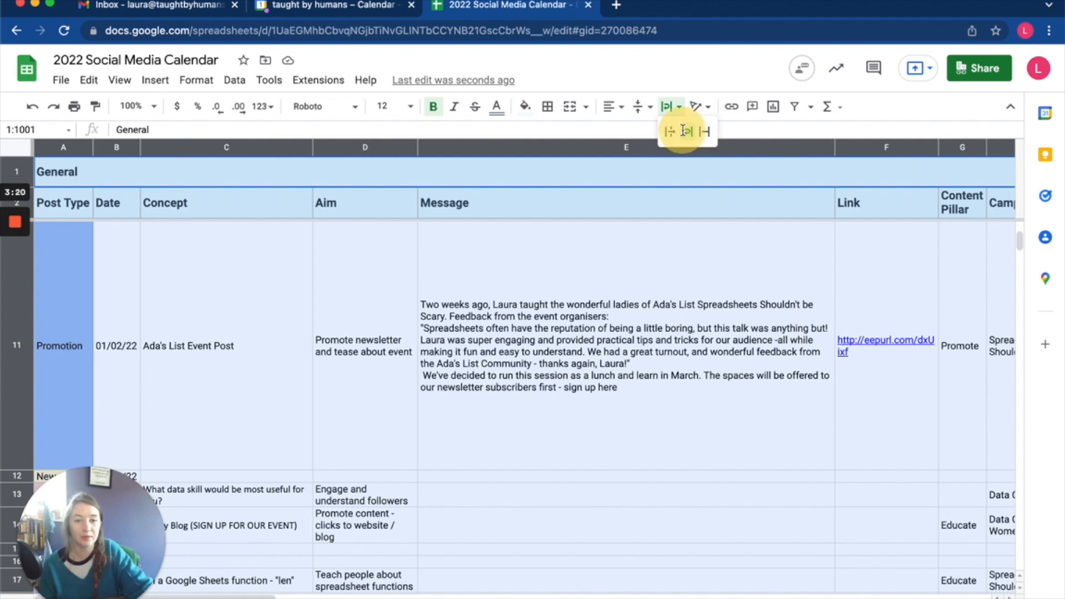
click(496, 341)
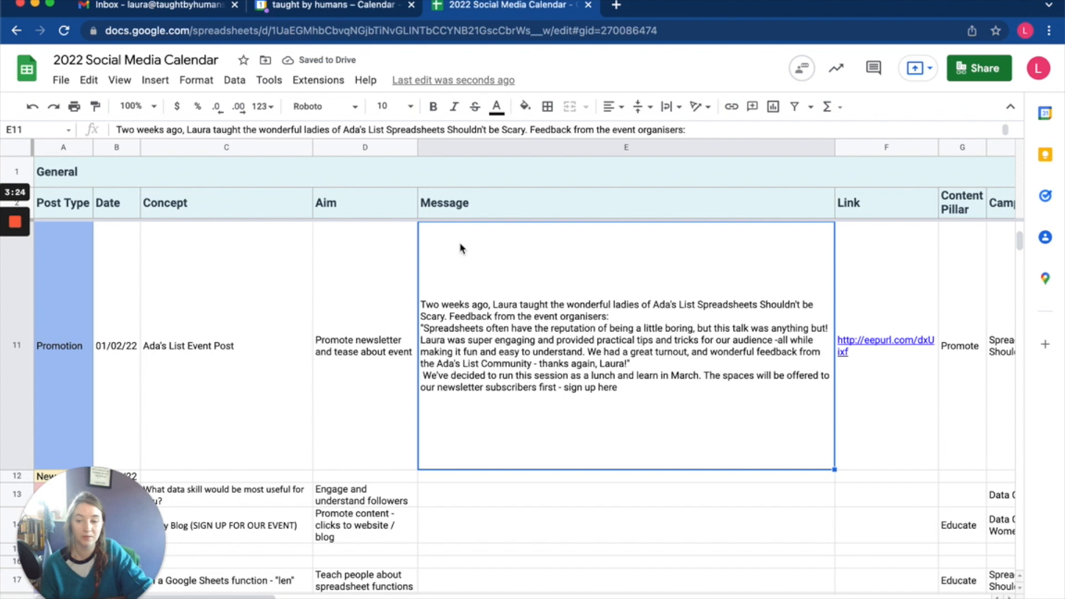
Step: Narrow the Message column (E) to about a third of its width, and widen it again to a moderate width
drag(833, 147, 547, 176)
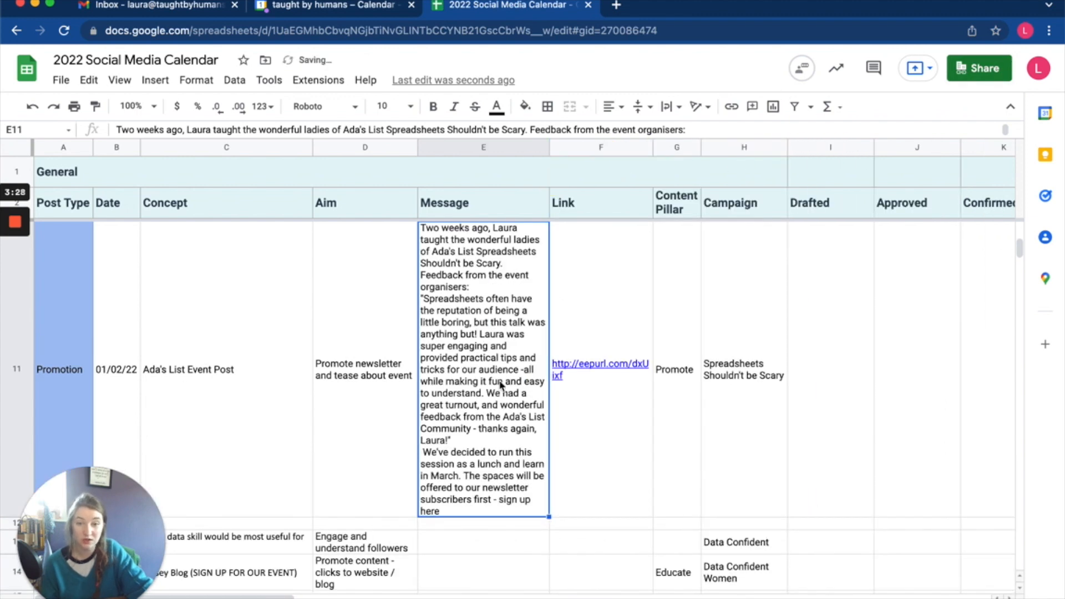
click(547, 148)
click(548, 148)
drag(548, 148, 747, 147)
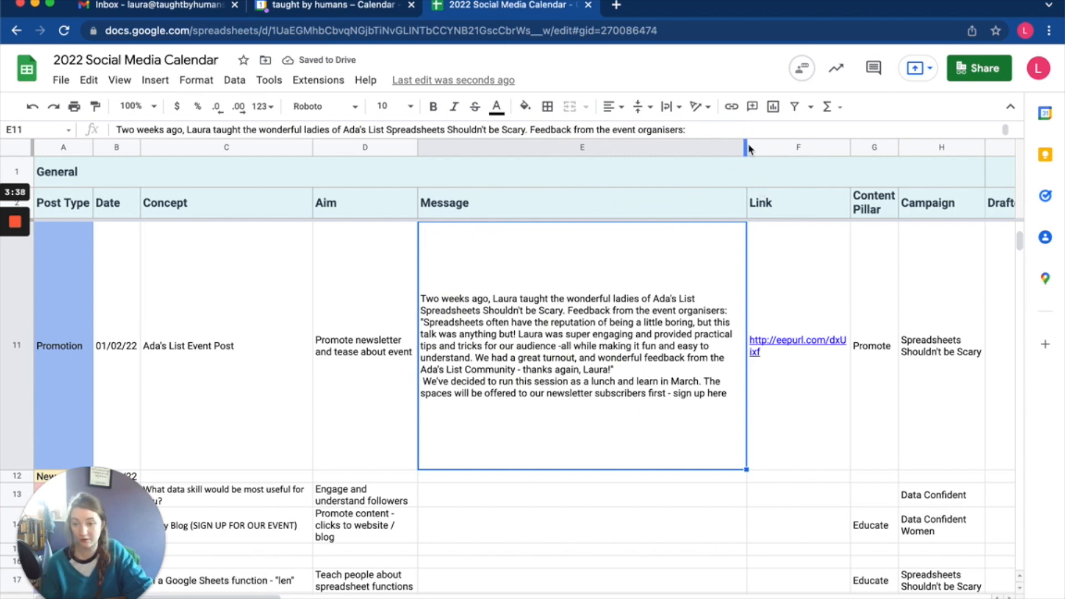
Step: Set the whole sheet's text wrapping to Overflow and select the Ada's List message cell E11
click(15, 147)
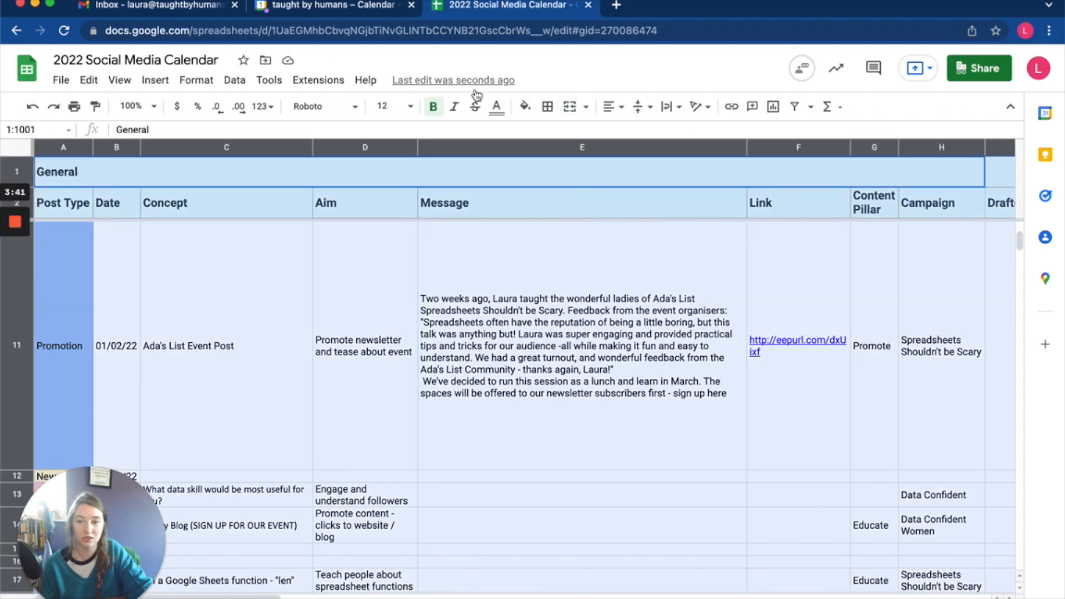
click(670, 107)
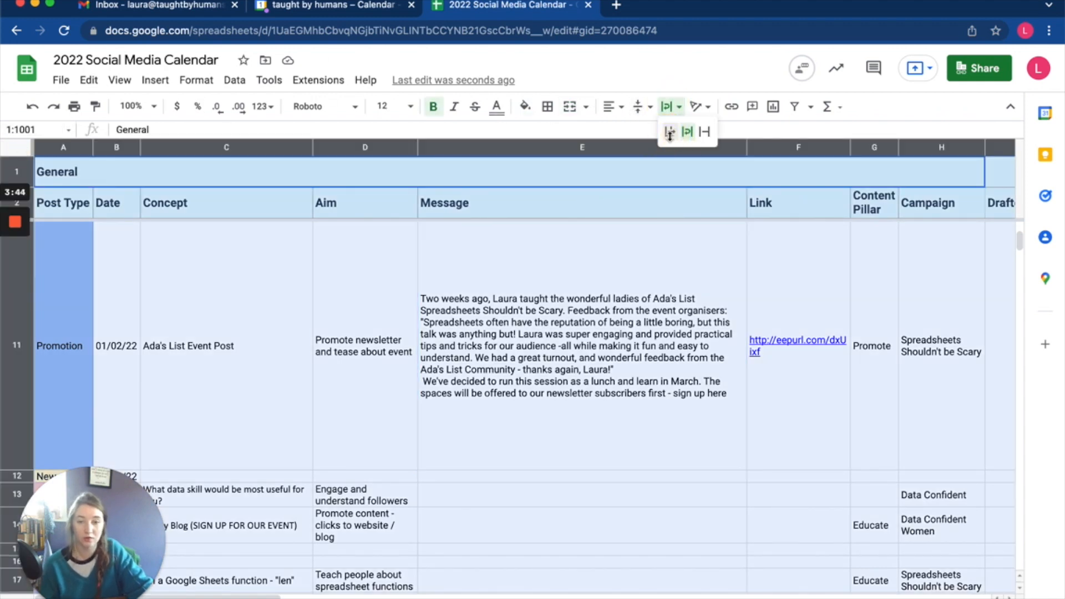
click(670, 132)
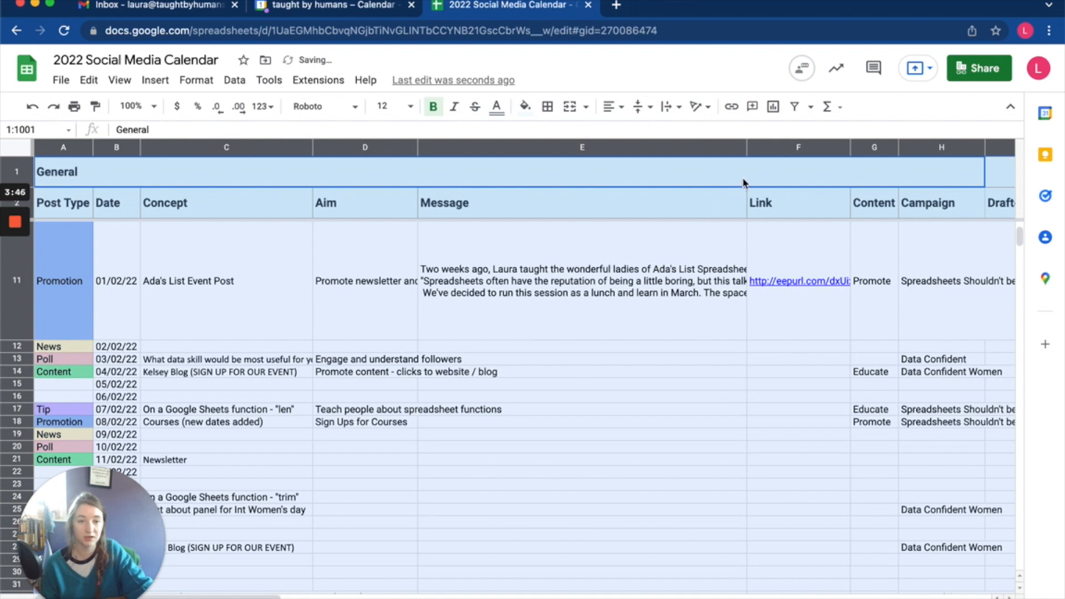
click(628, 303)
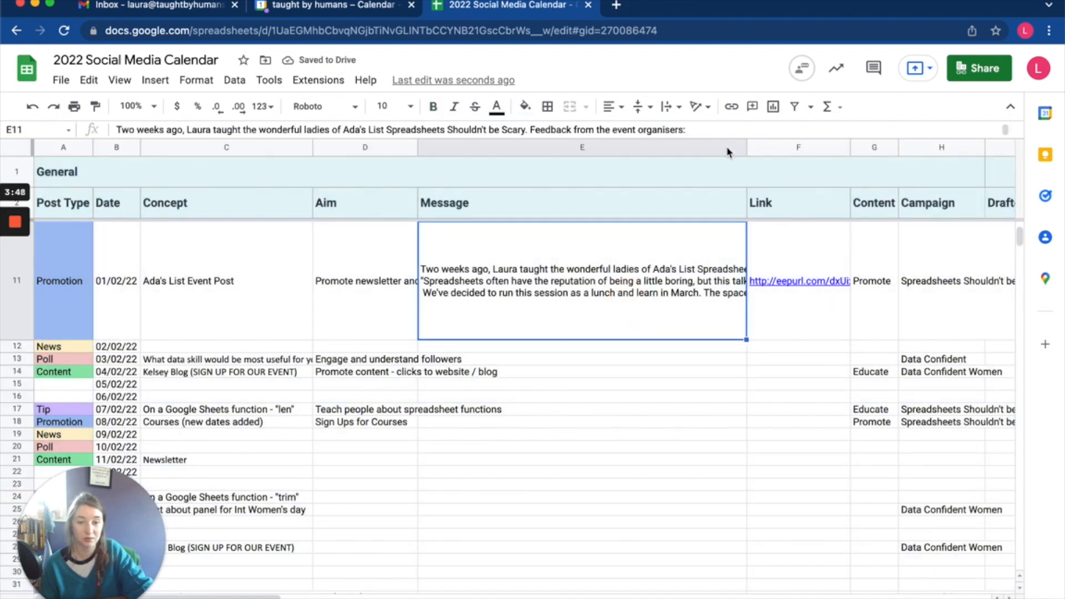
Step: Auto-fit the Aim column (D) to its longest text, inspect the entry in D10, and undo the column resize
double_click(417, 146)
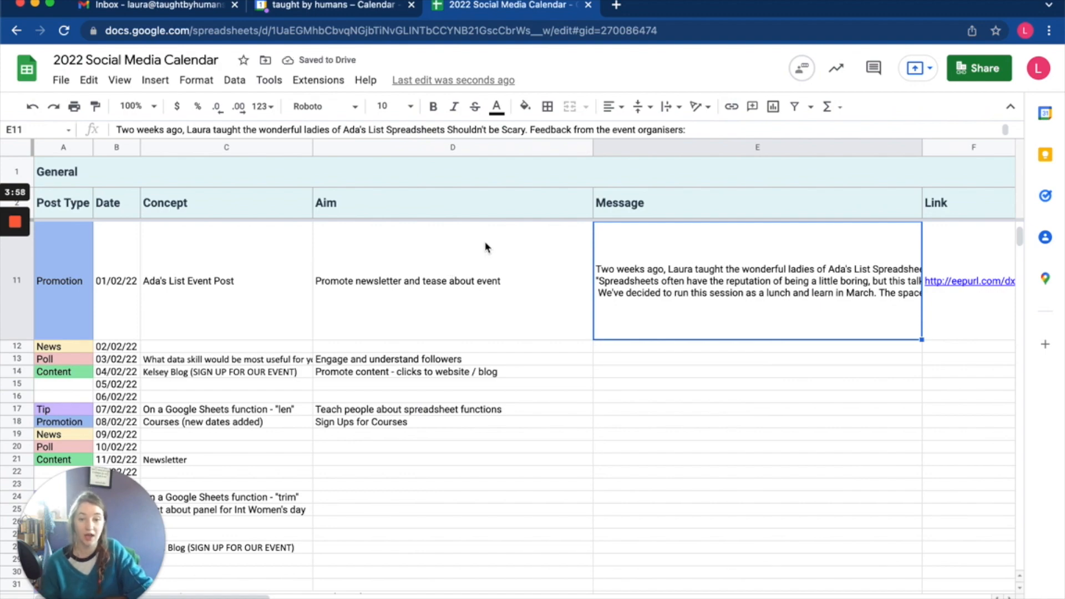
scroll(487, 368, up, 4)
scroll(488, 371, down, 4)
scroll(488, 370, up, 3)
scroll(488, 370, down, 5)
scroll(488, 370, up, 5)
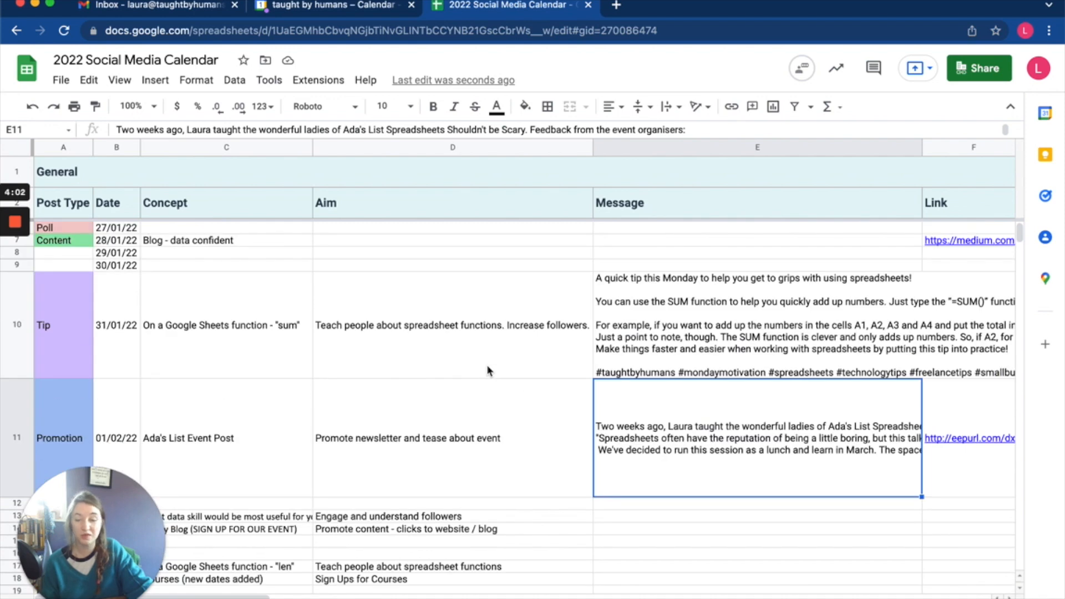
scroll(487, 370, down, 1)
click(496, 320)
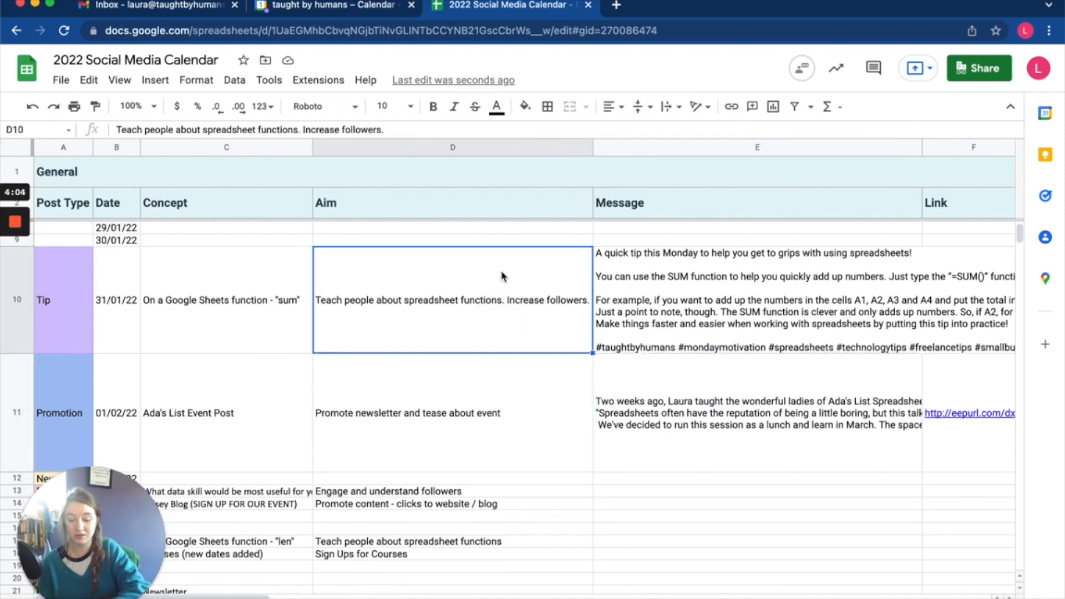
key(ctrl+z)
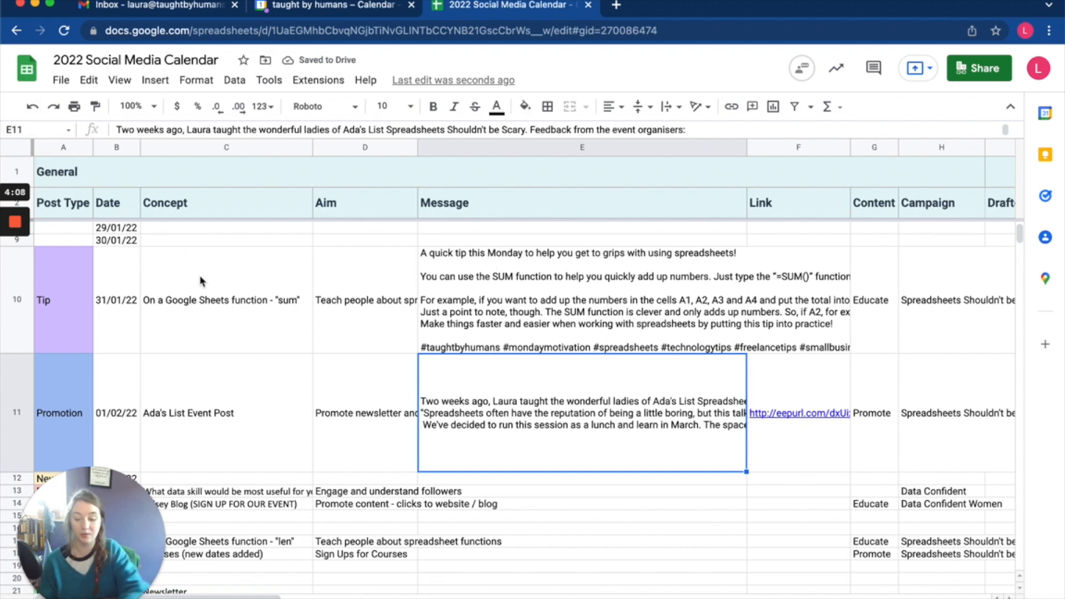
Step: Select the data range A1:X56 and apply the Wrap text wrapping option to it
key(ctrl+a)
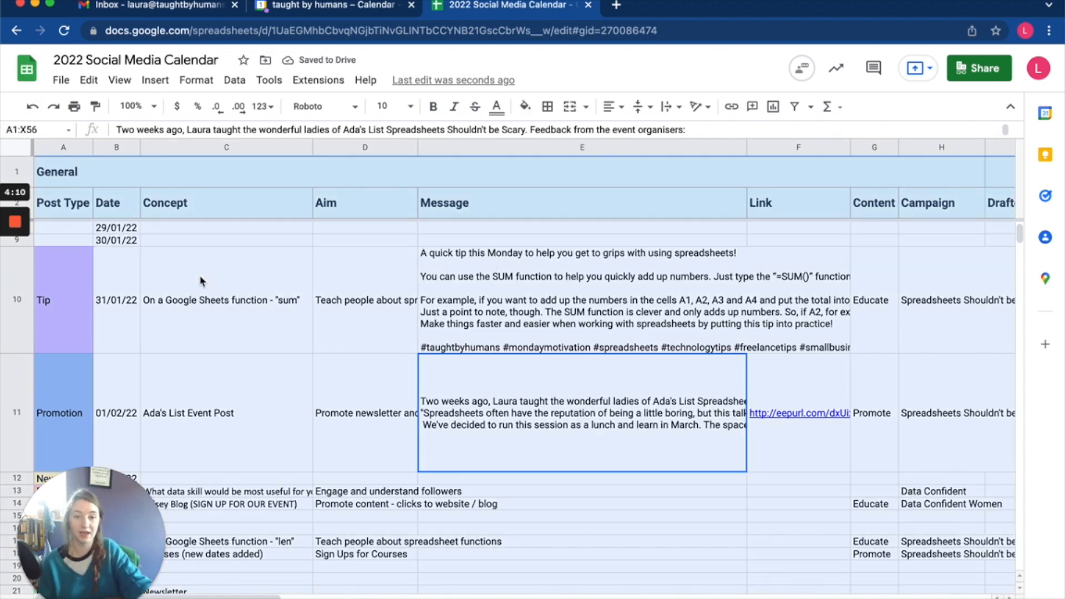
click(677, 108)
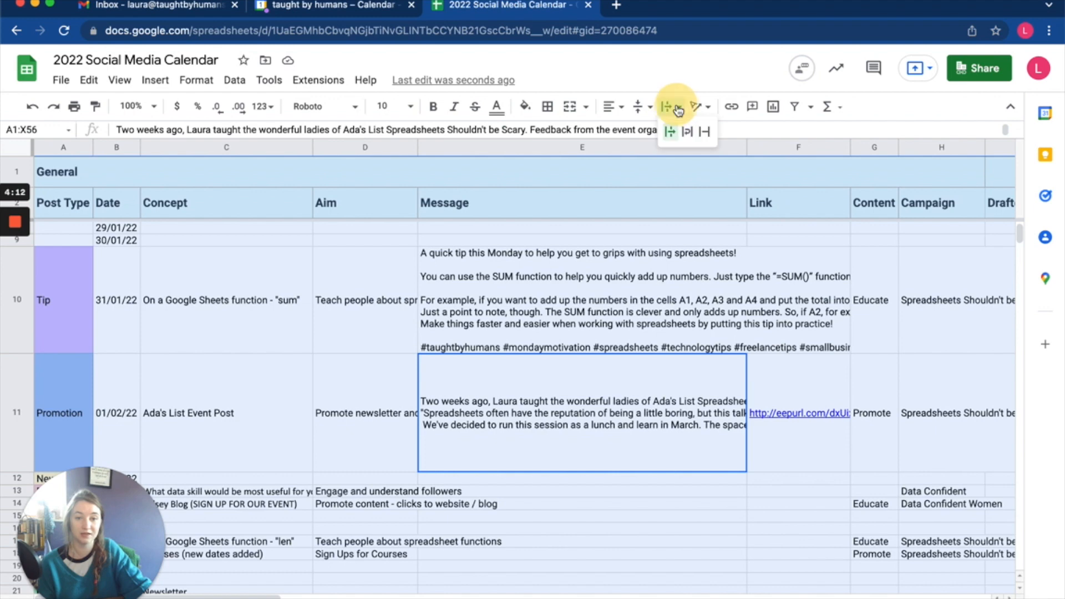
click(688, 131)
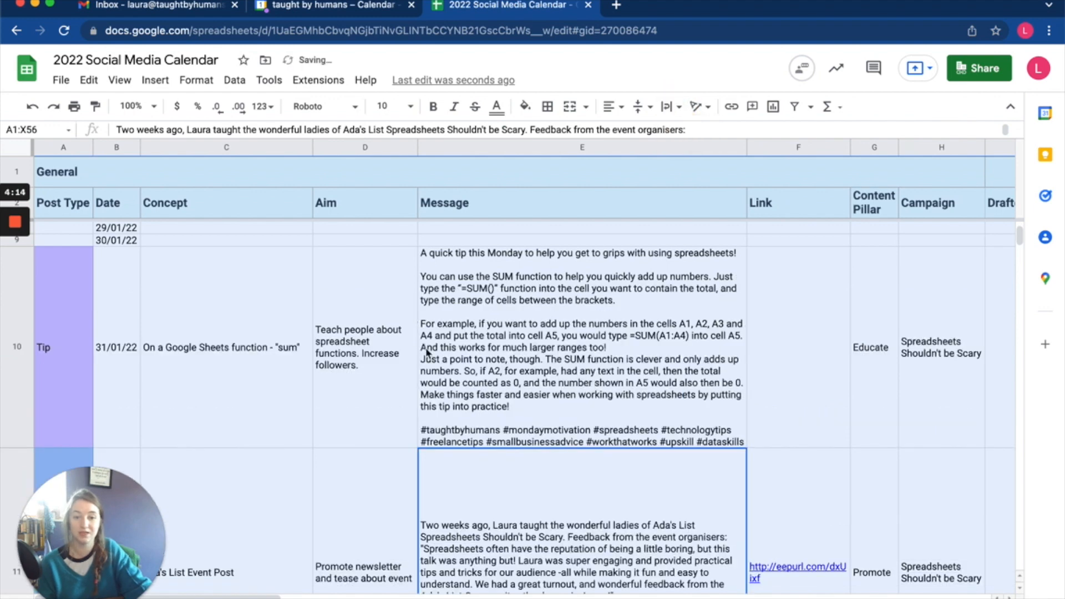
Step: Select the message cell E10, widen the Message column (E) slightly, and review the wrapped rows around it
click(668, 372)
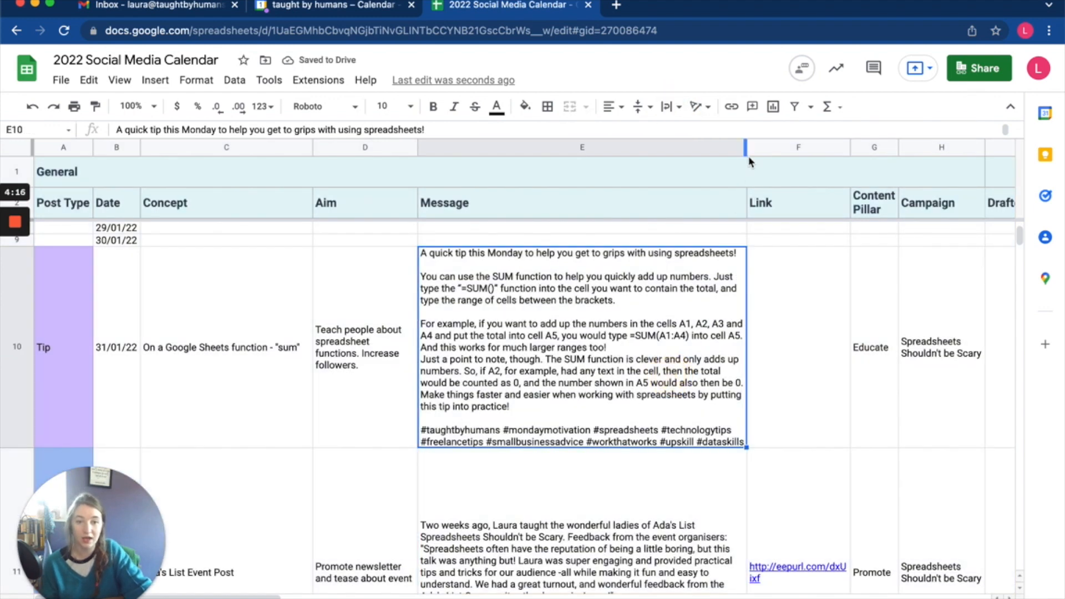
drag(746, 145, 772, 143)
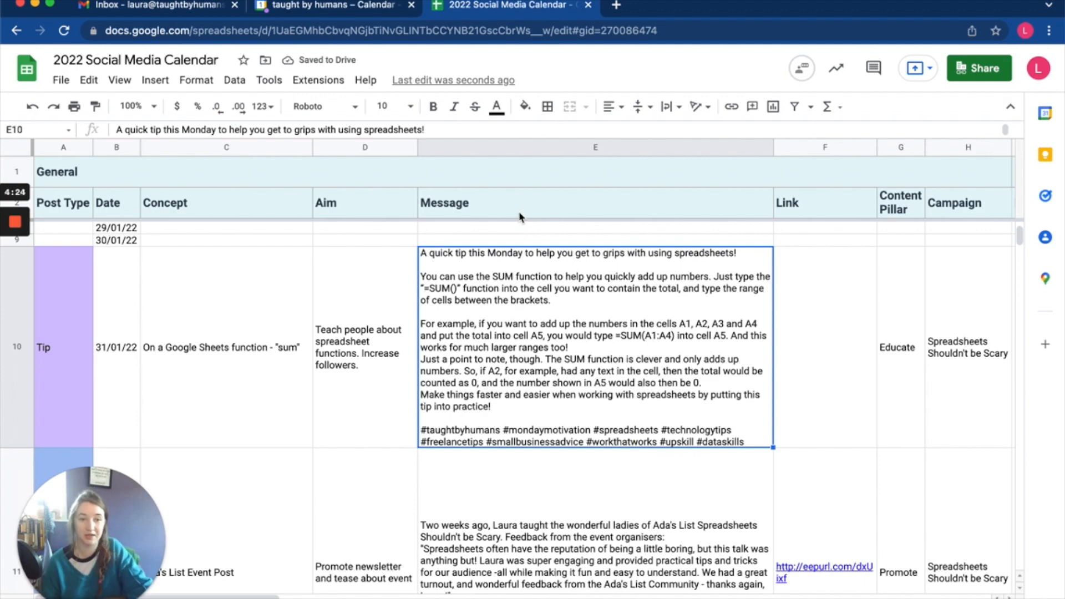
scroll(521, 303, down, 10)
scroll(522, 303, up, 10)
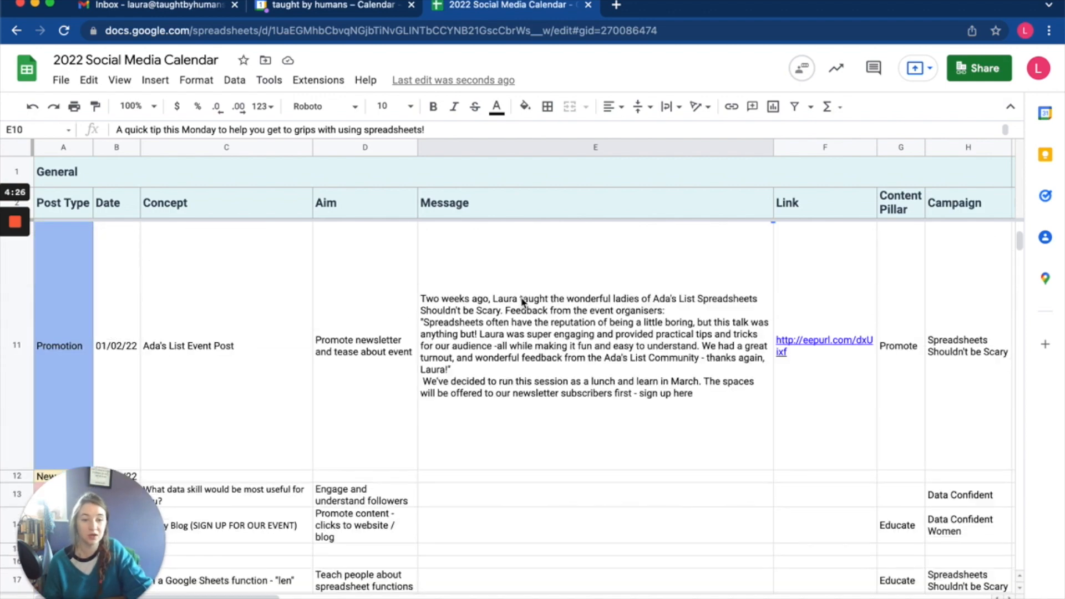
scroll(522, 303, down, 7)
scroll(522, 303, up, 5)
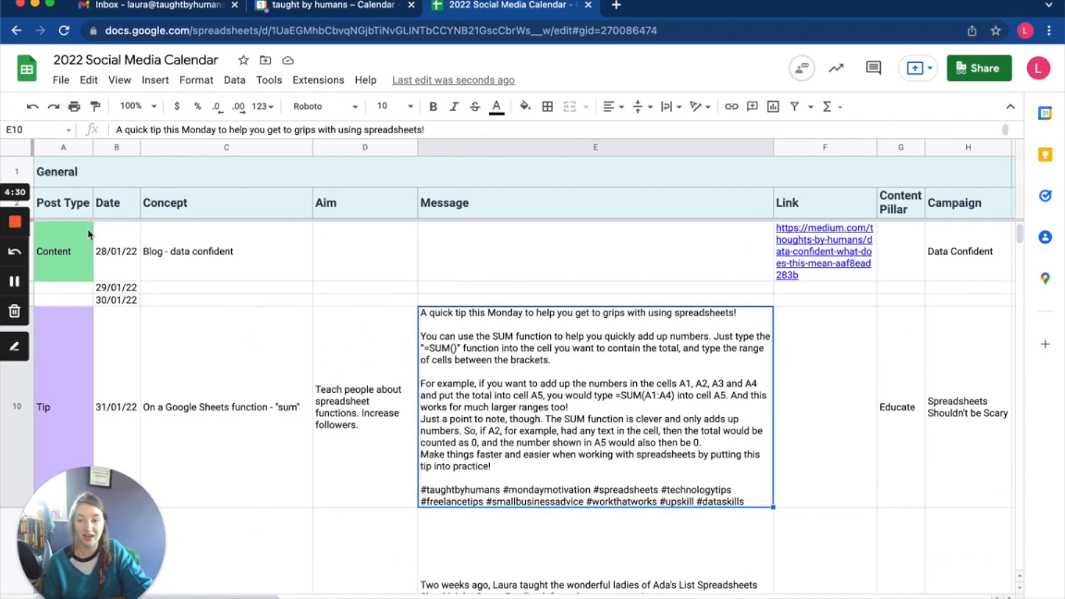